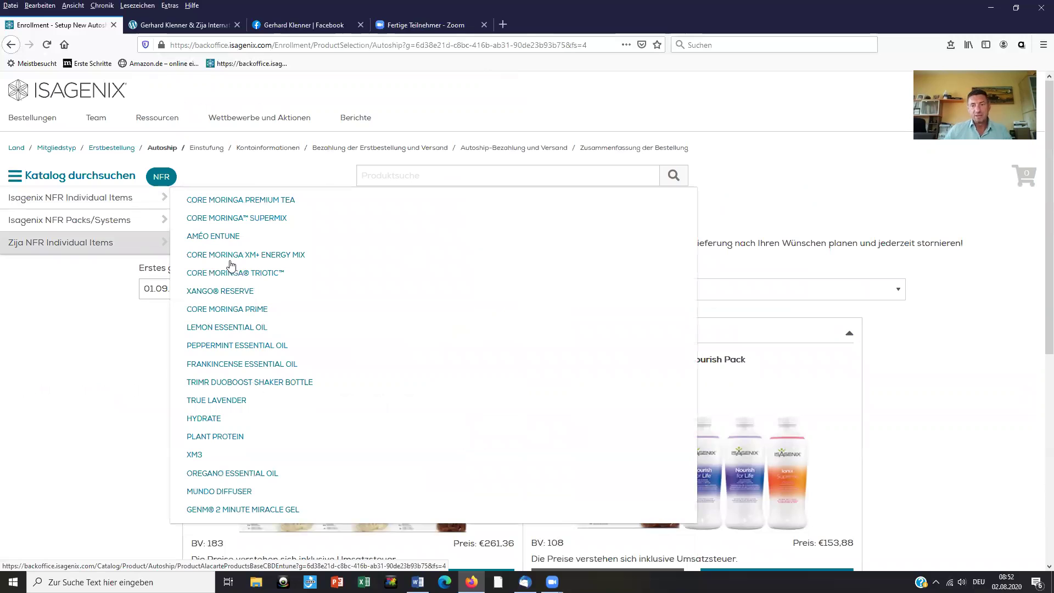
Step: Add one Améo Entune box to the cart, then open Core Moringa SuperMix under Zija NFR Individual Items
click(230, 266)
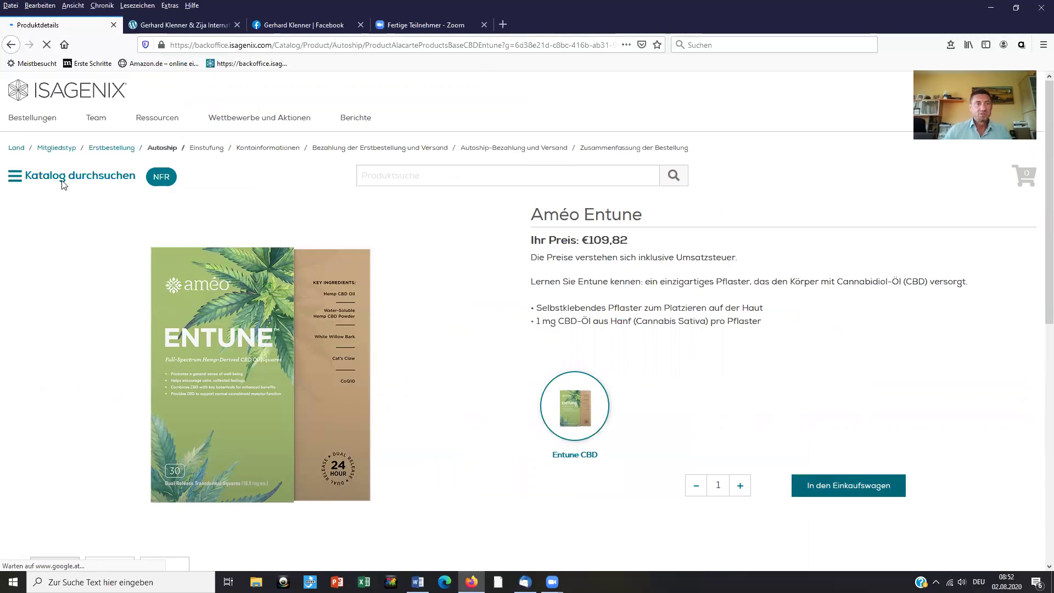
click(63, 186)
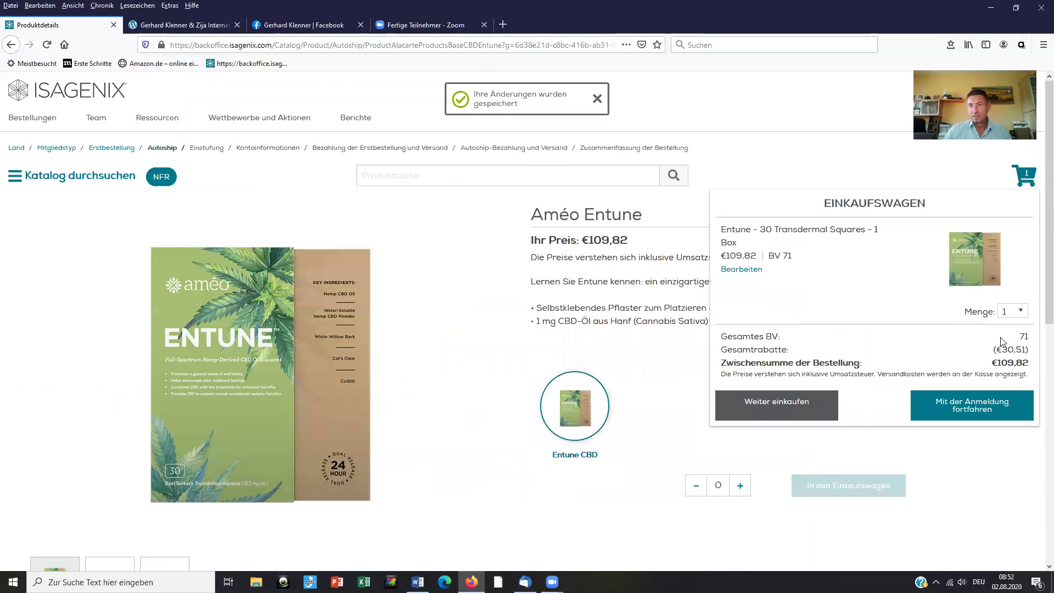
click(52, 208)
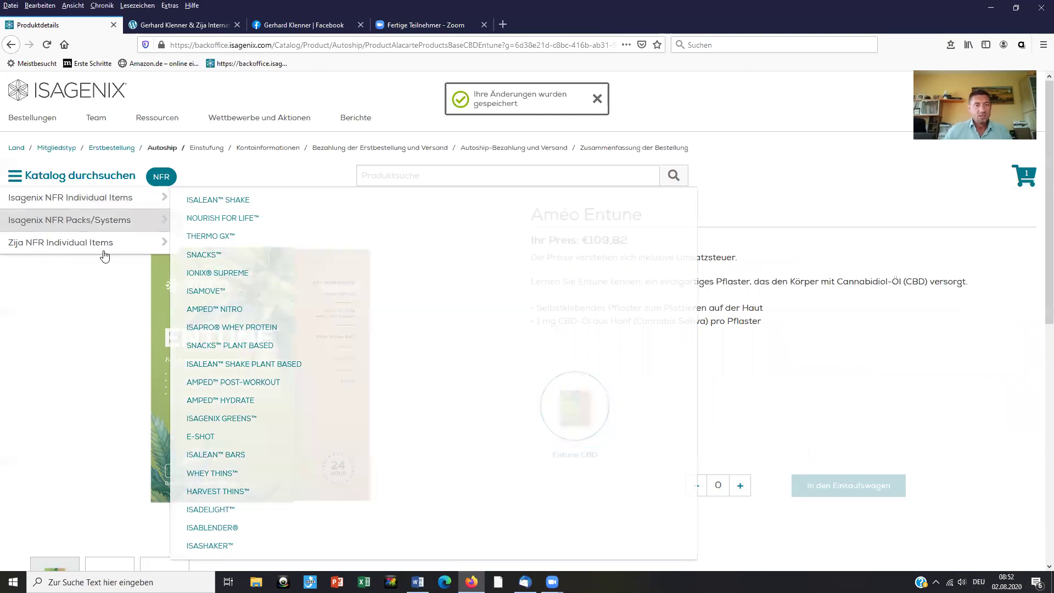
mouse_move(60, 248)
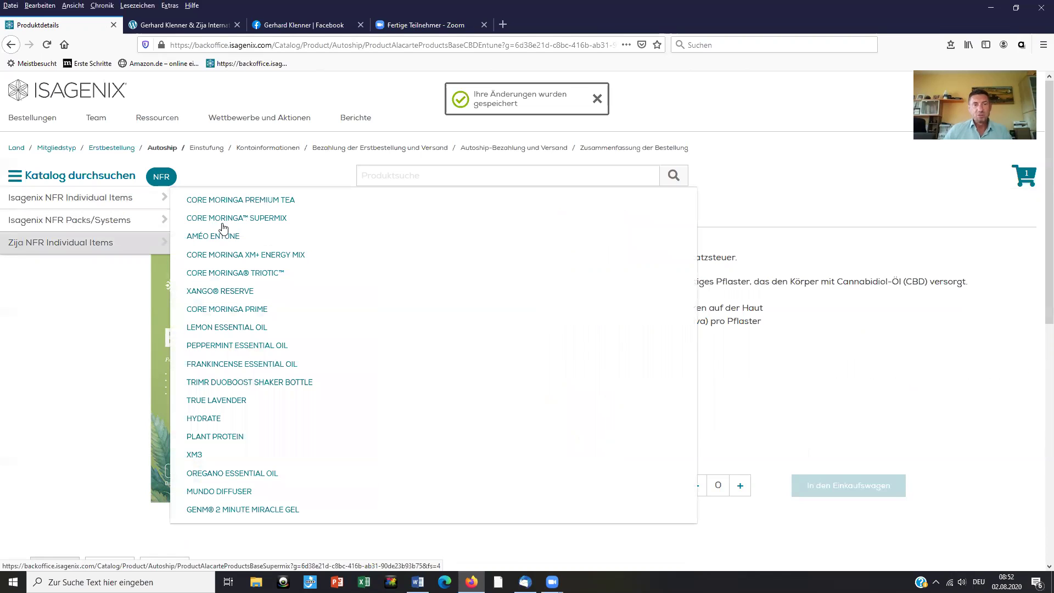
click(223, 222)
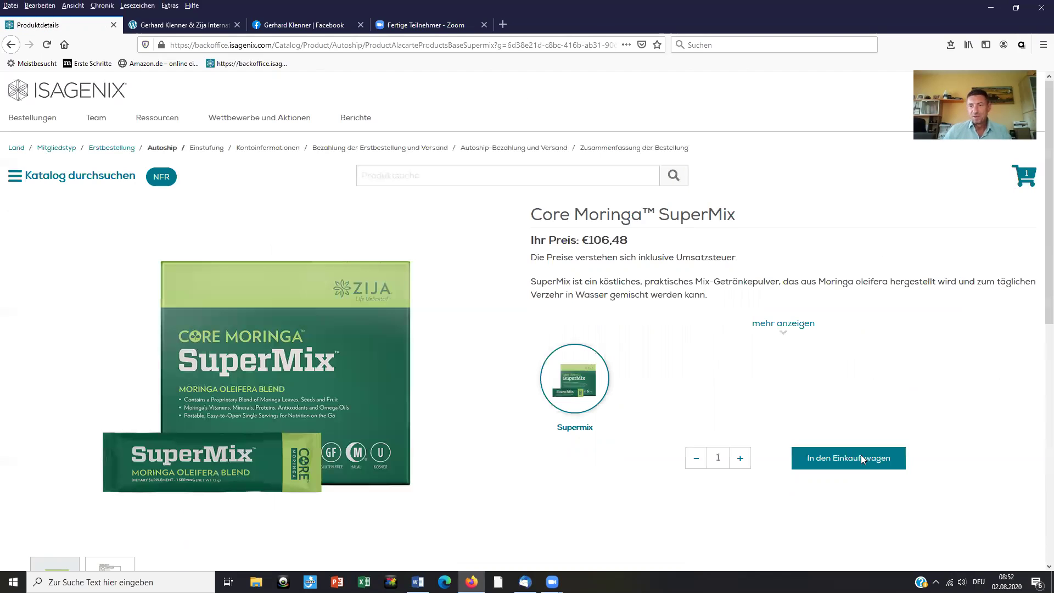
Step: Add Core Moringa SuperMix to the cart and continue with the enrollment (Mit der Anmeldung fortfahren)
click(860, 458)
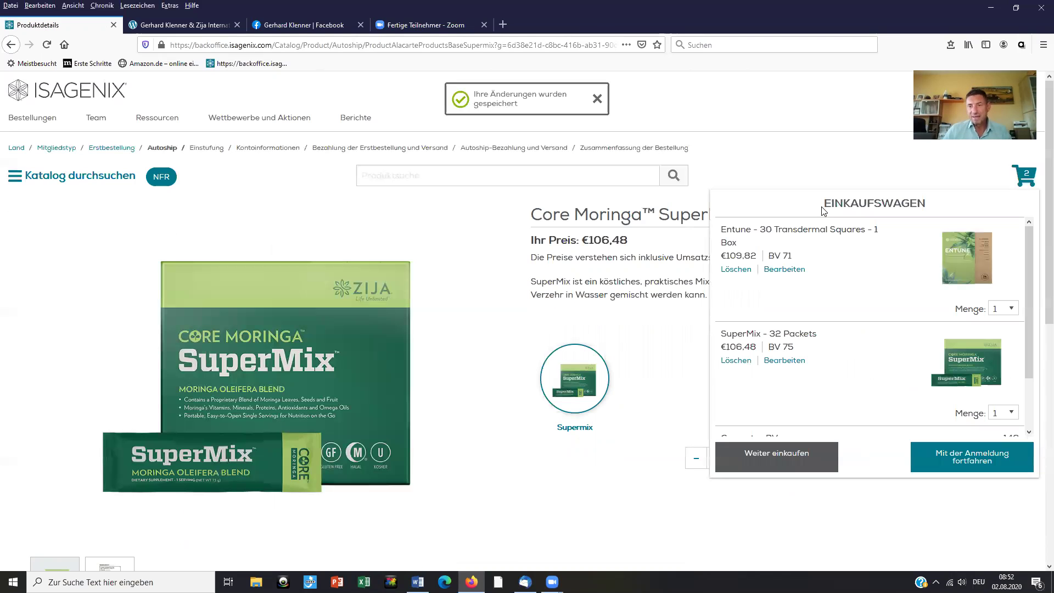
click(985, 462)
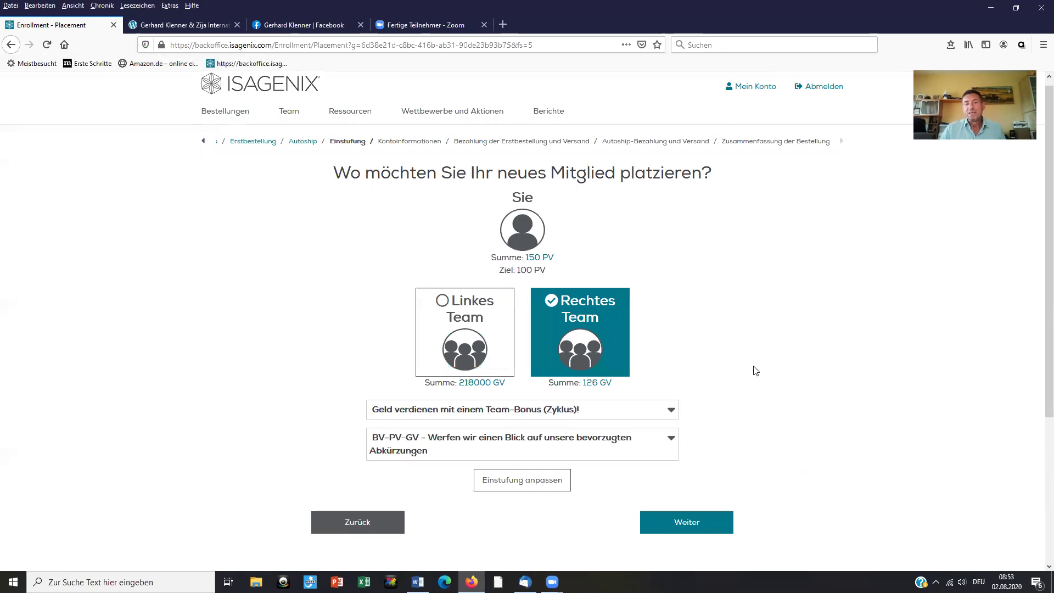
Step: Scroll down and choose Einstufung anpassen to change the new member's placement
scroll(763, 360, down, 3)
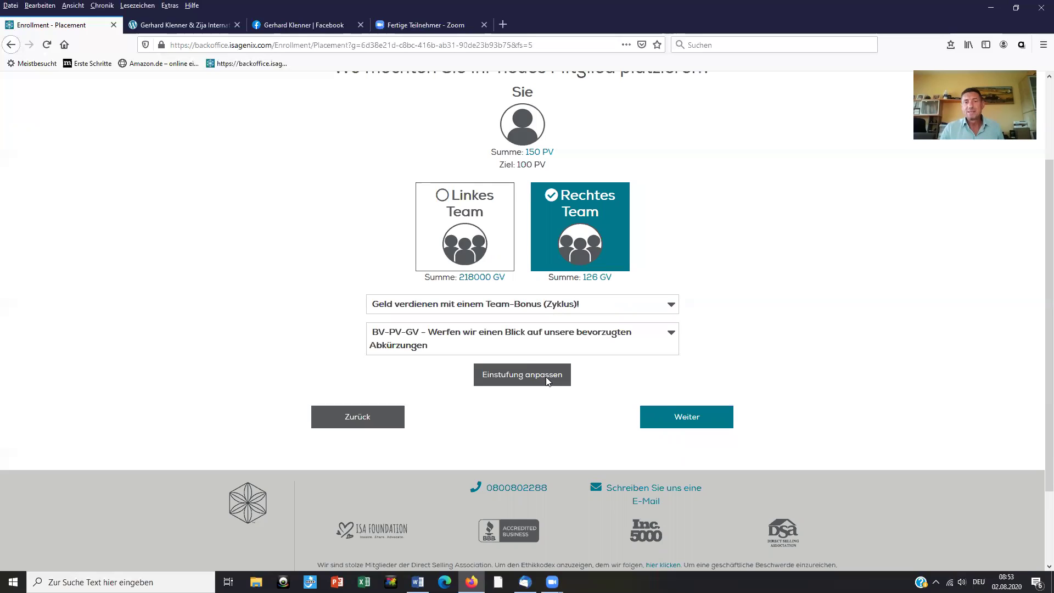
click(547, 381)
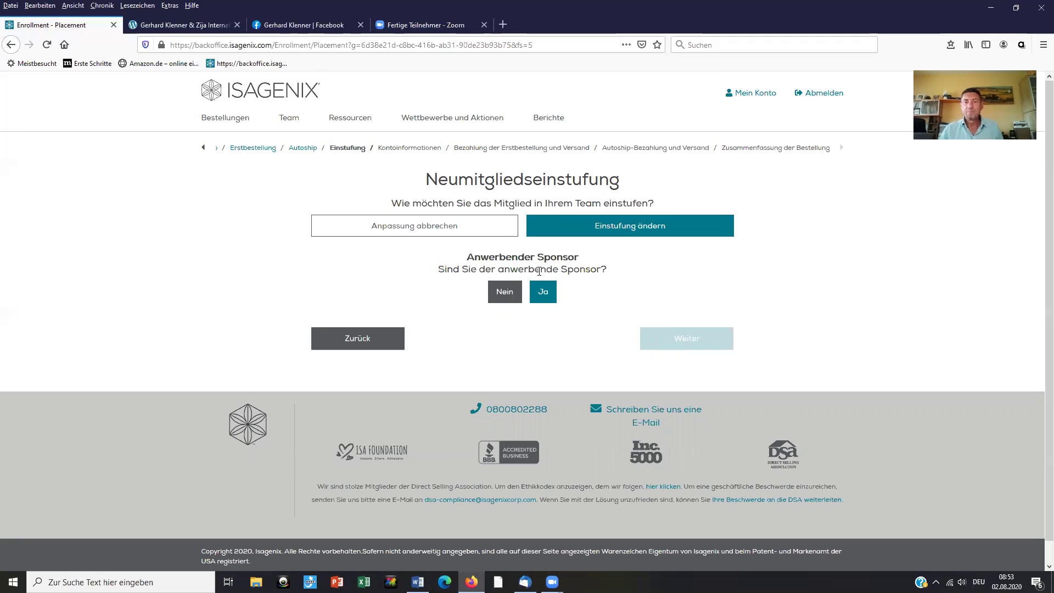
Step: Answer Ja as recruiting sponsor and switch placement to Mitgliedssuche
click(544, 299)
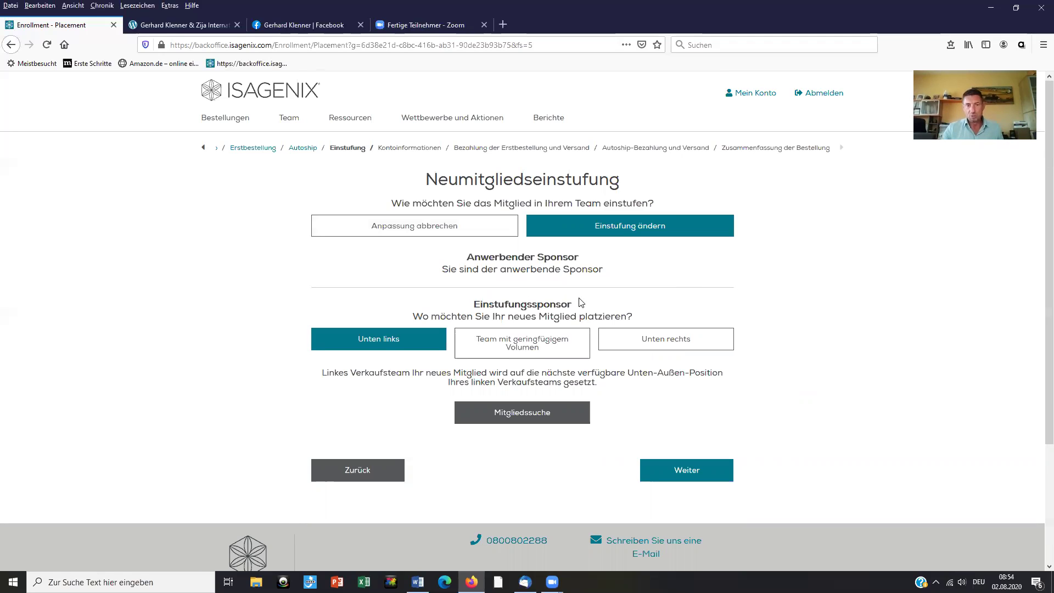
click(545, 420)
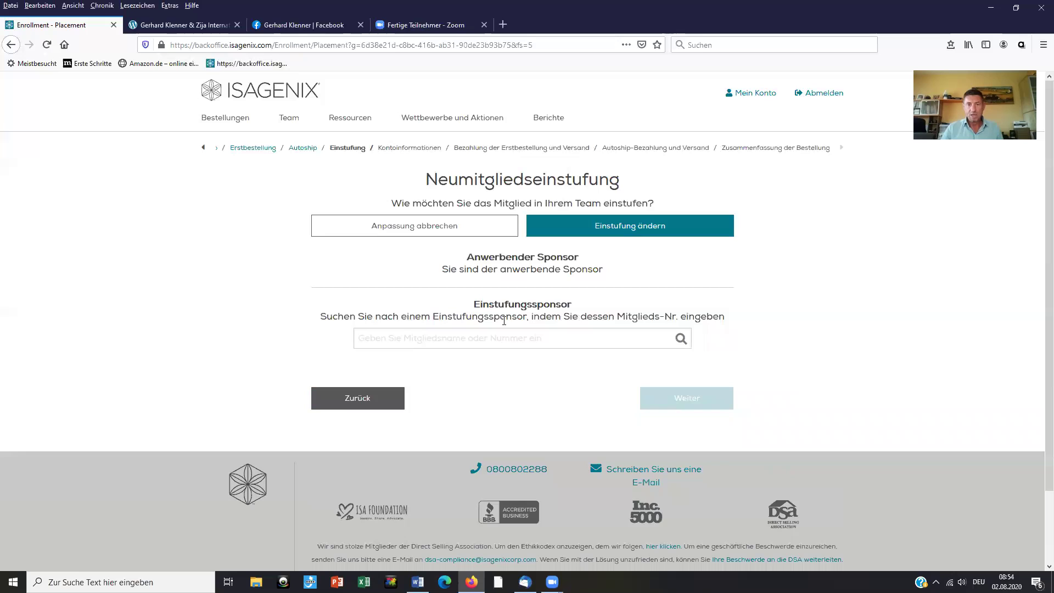
Step: Search for the placement sponsor's member number and select the matching member
click(513, 343)
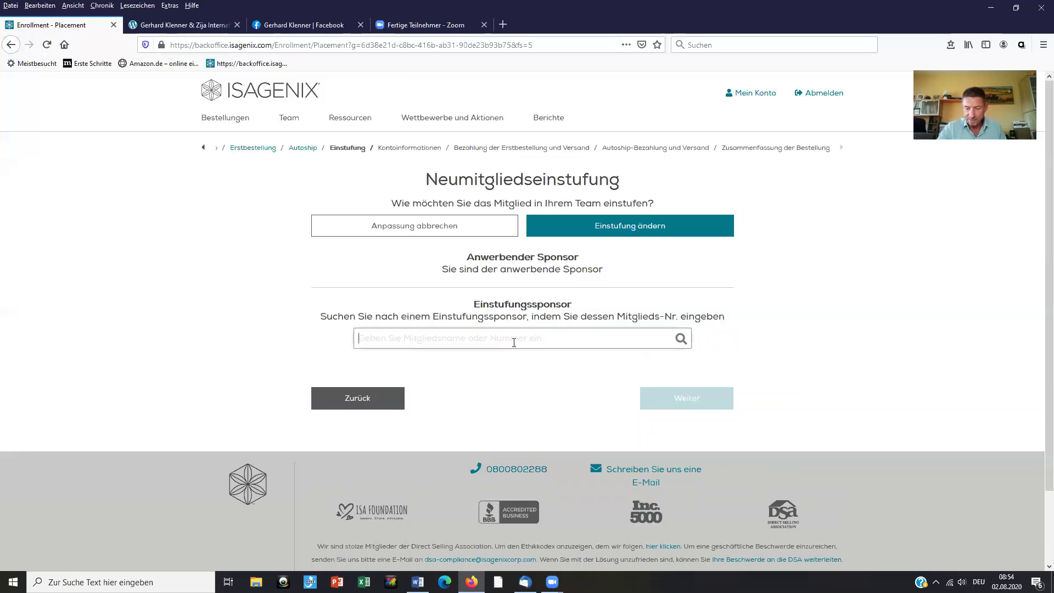
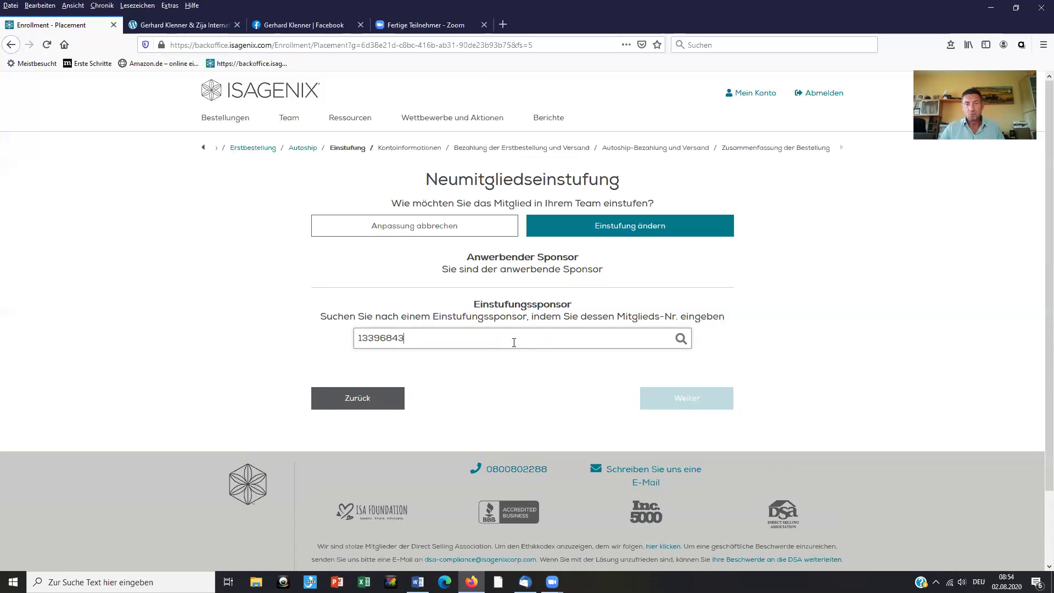
click(681, 339)
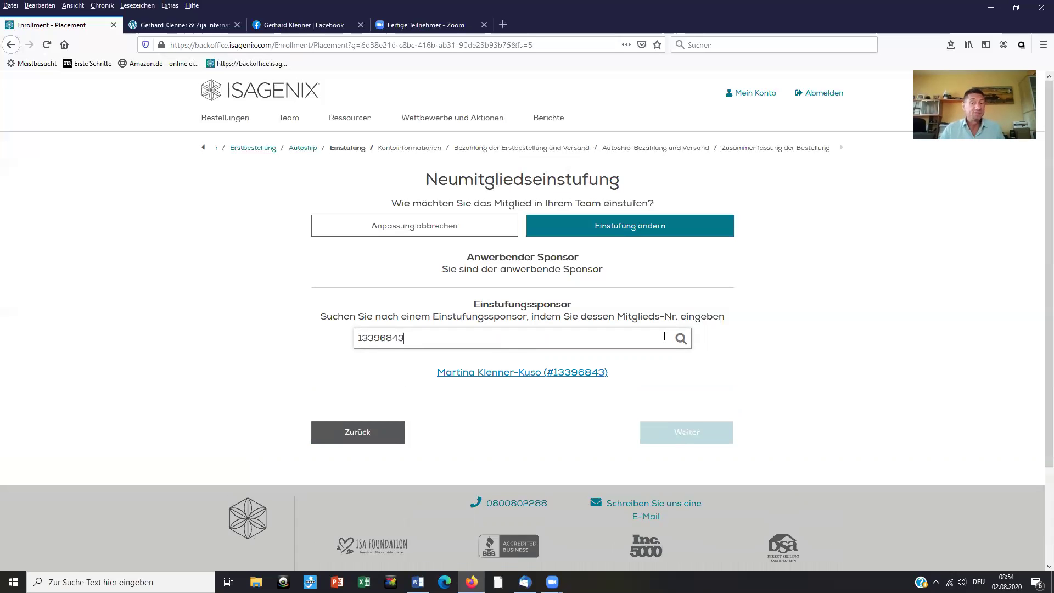
click(546, 373)
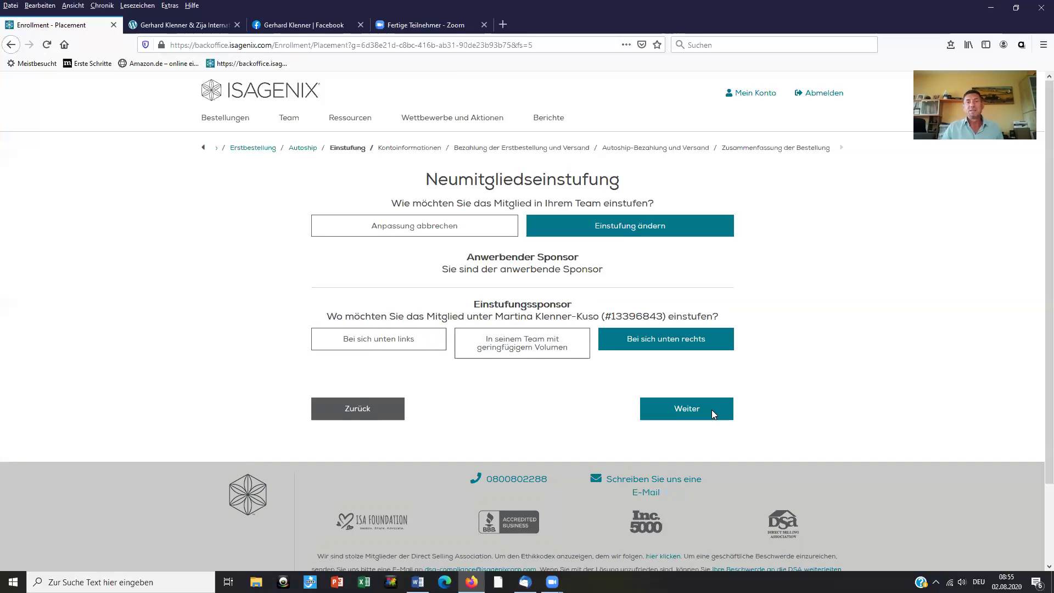
Step: Continue to the account information form, keep Deutsch as preferred language, and pick a province
click(711, 410)
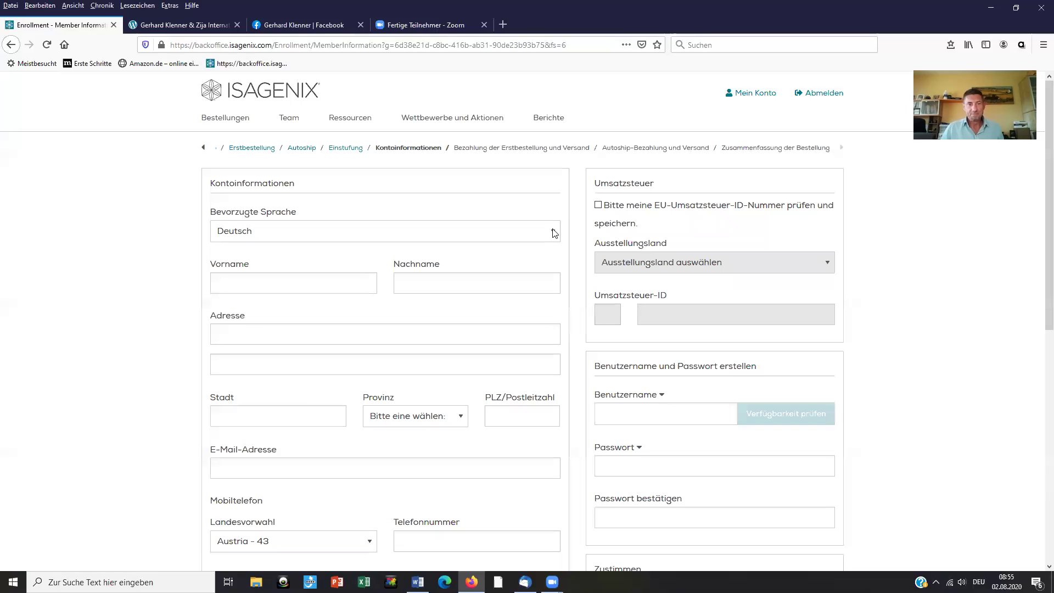
click(553, 233)
click(553, 233)
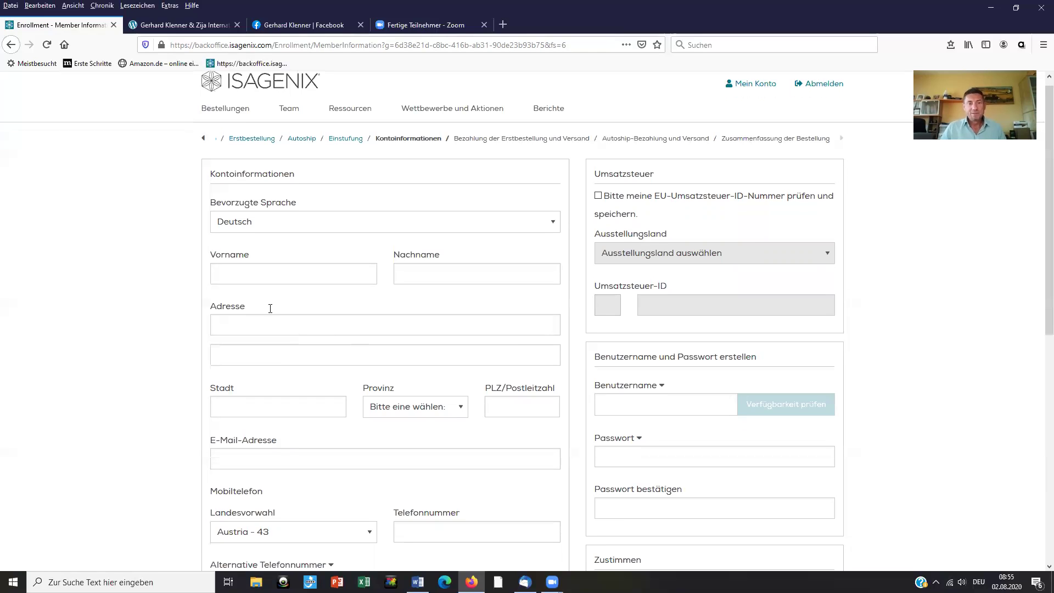
scroll(466, 303, down, 3)
click(459, 305)
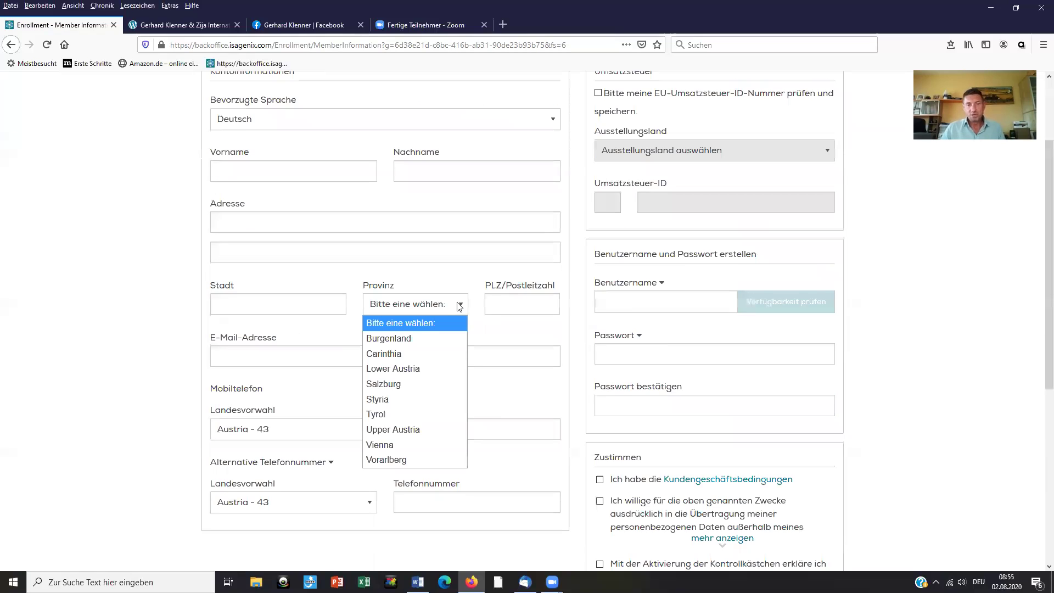
key(Down)
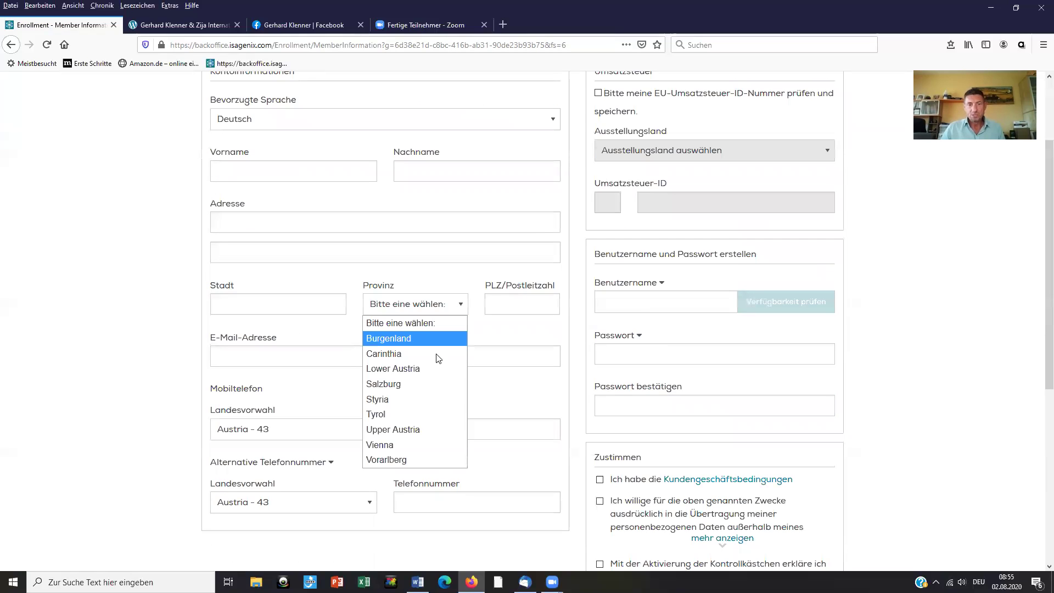
key(Down)
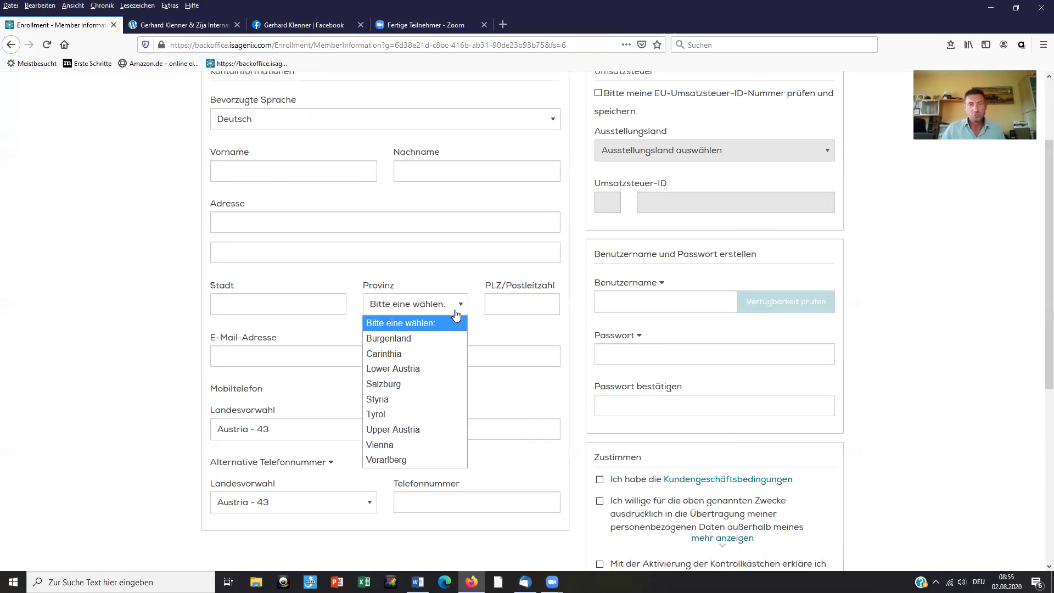
Step: Go through postal code and e-mail, keep Austria - 43 as mobile code, and show alternative-phone help
click(527, 304)
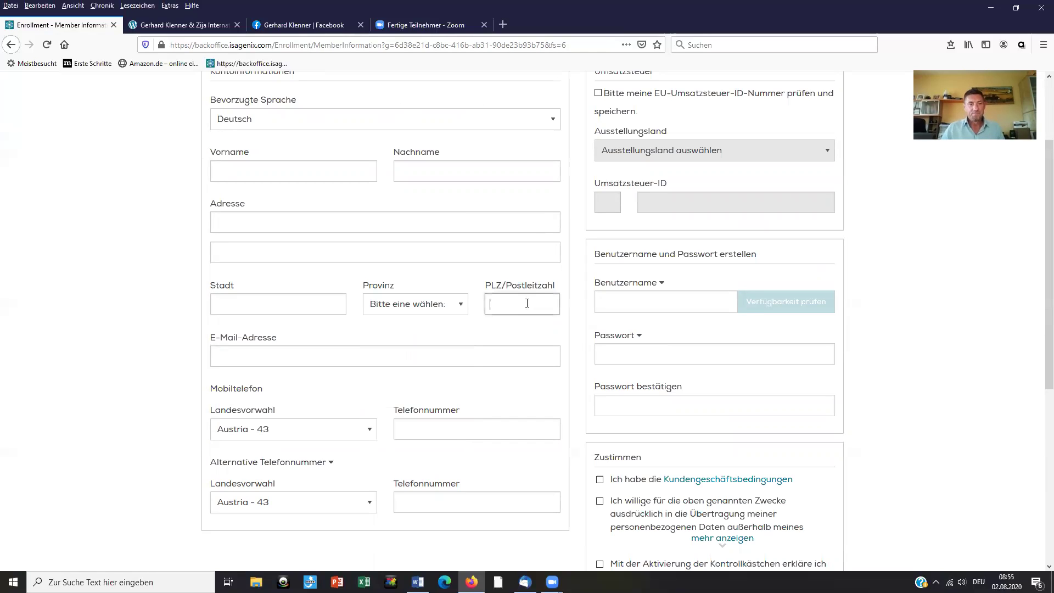
click(414, 350)
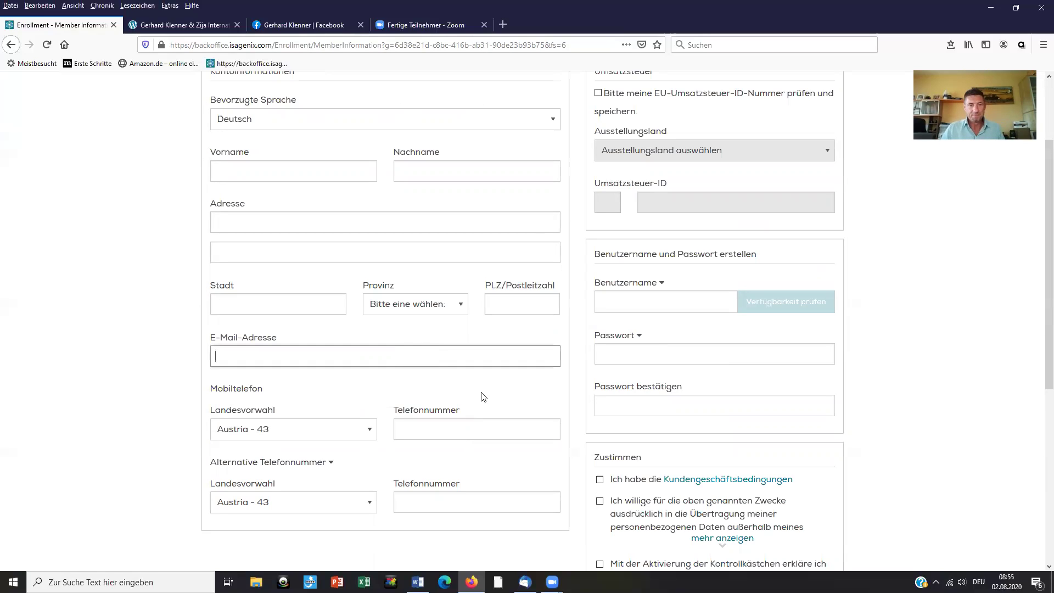
scroll(428, 391, down, 2)
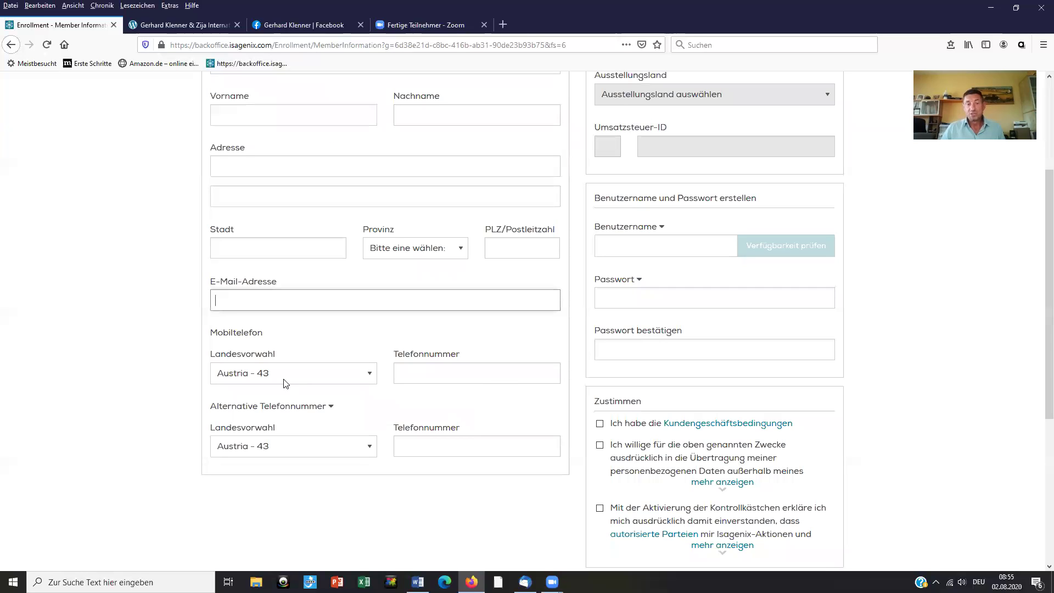
click(360, 379)
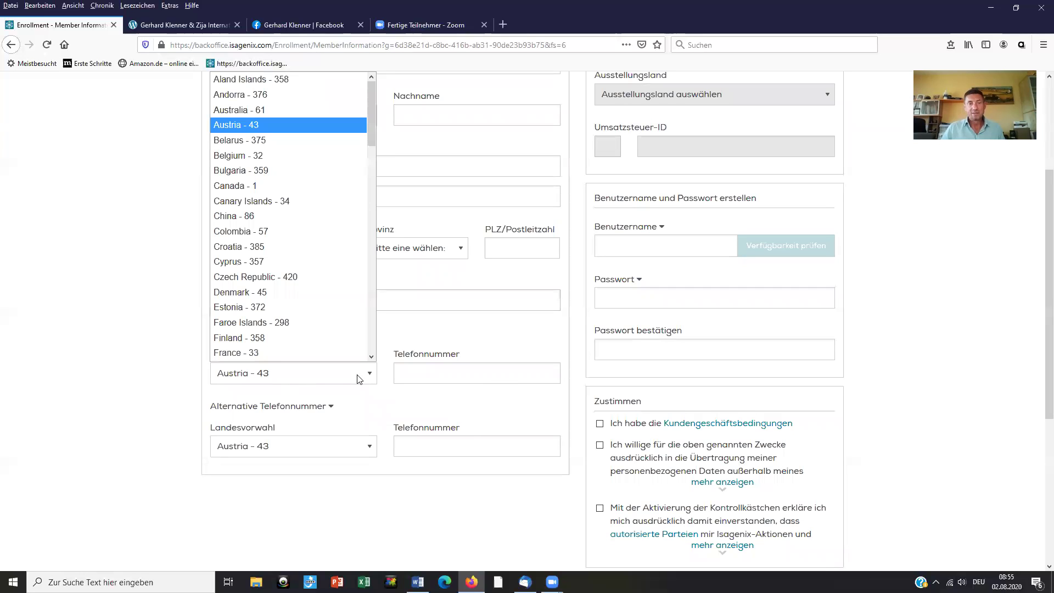
click(423, 373)
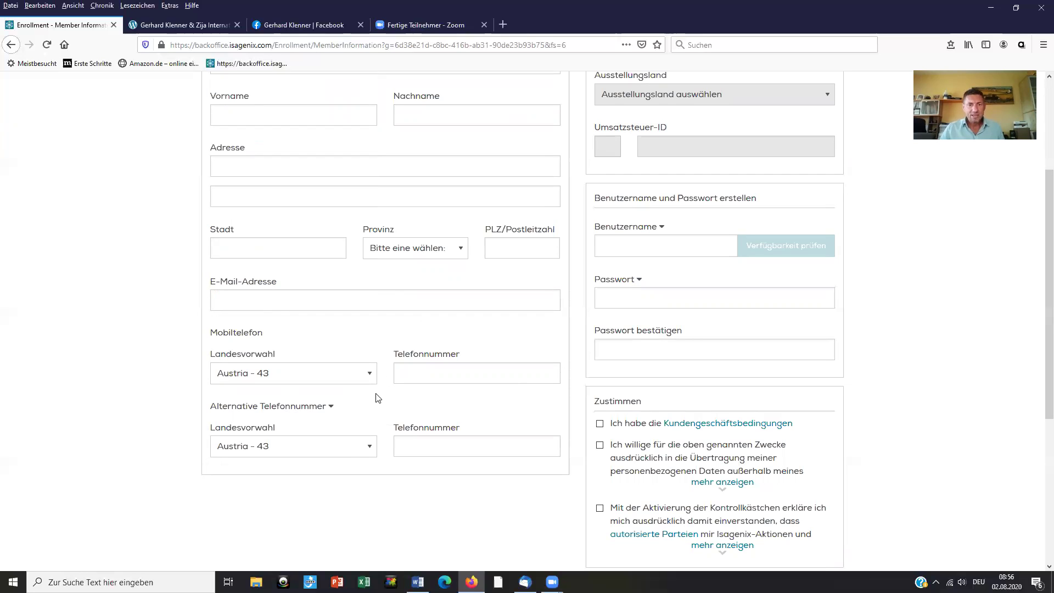
click(332, 408)
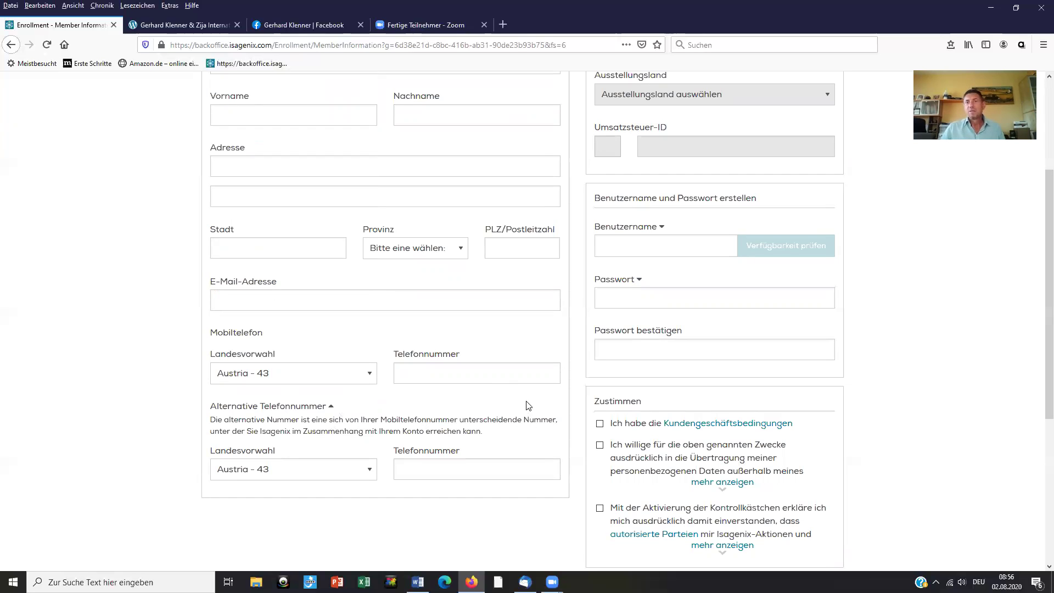
scroll(527, 405, up, 3)
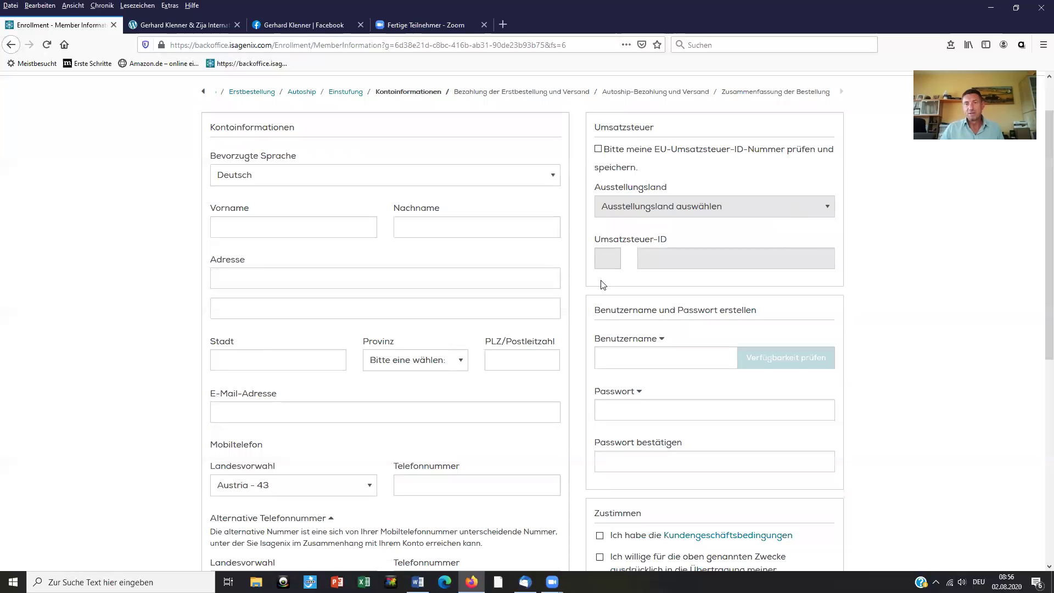
scroll(750, 272, down, 1)
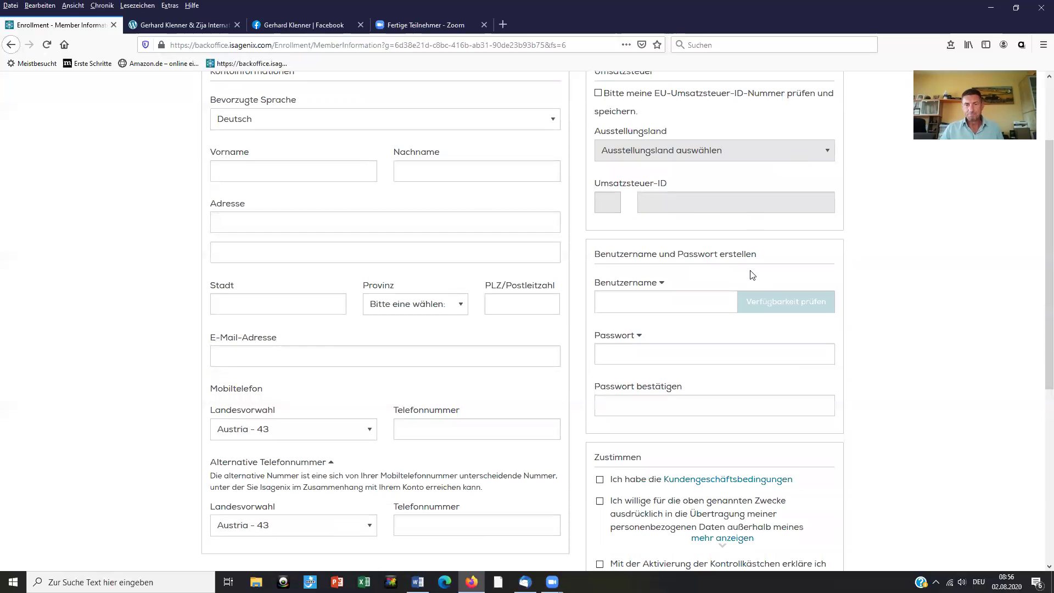
scroll(676, 247, down, 1)
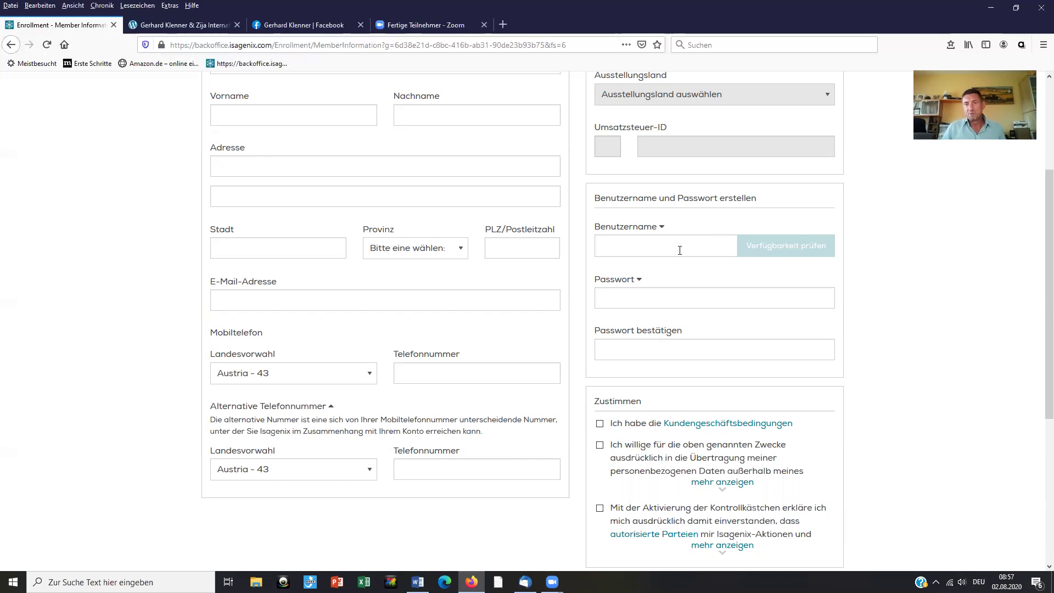
Step: Enter a username, confirm it is available, then view and hide the username rules
click(679, 236)
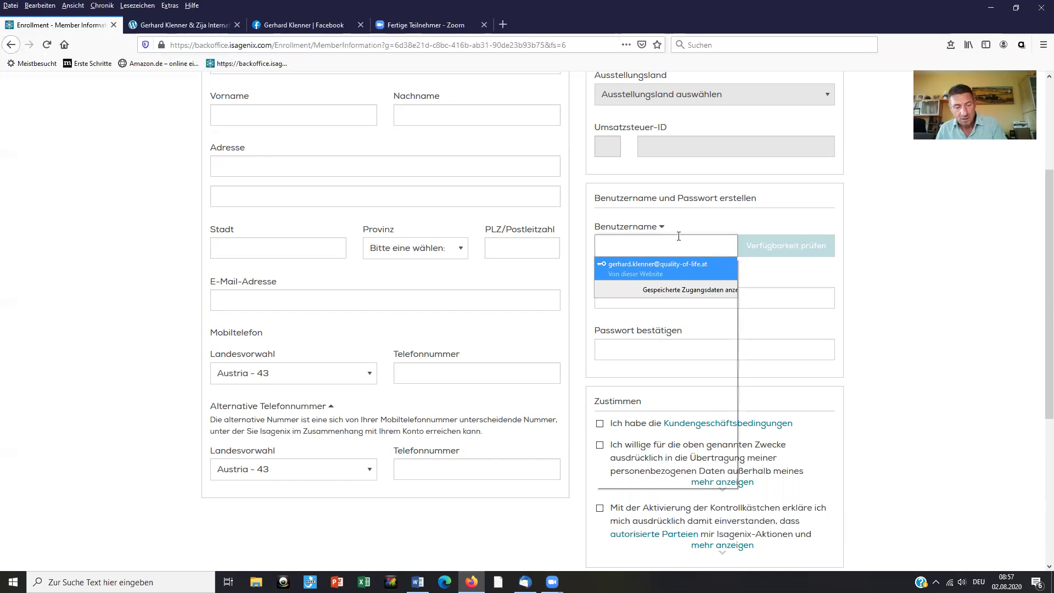
text(gerhard1234)
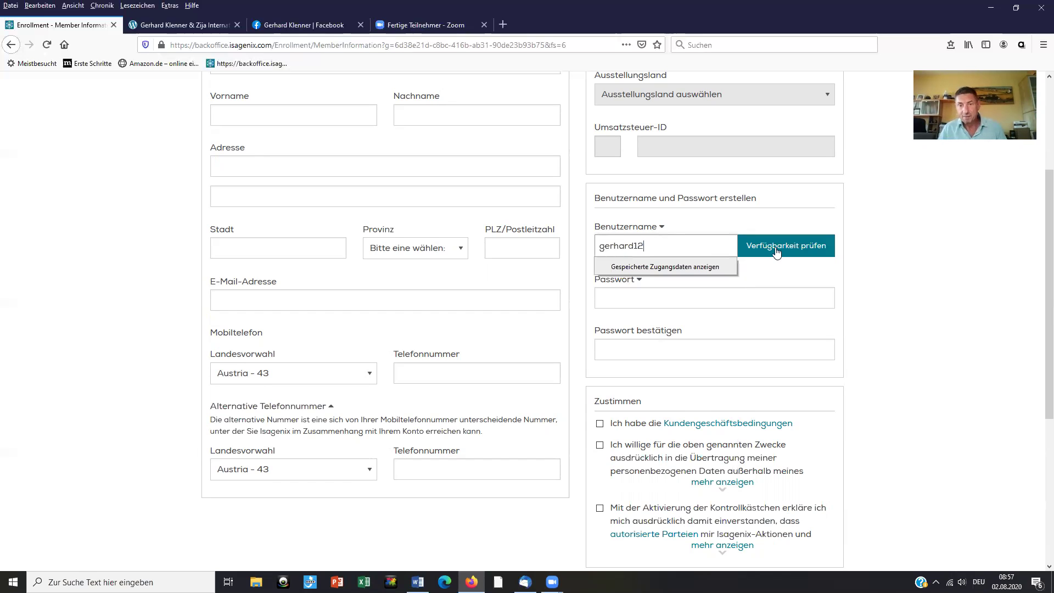
click(776, 252)
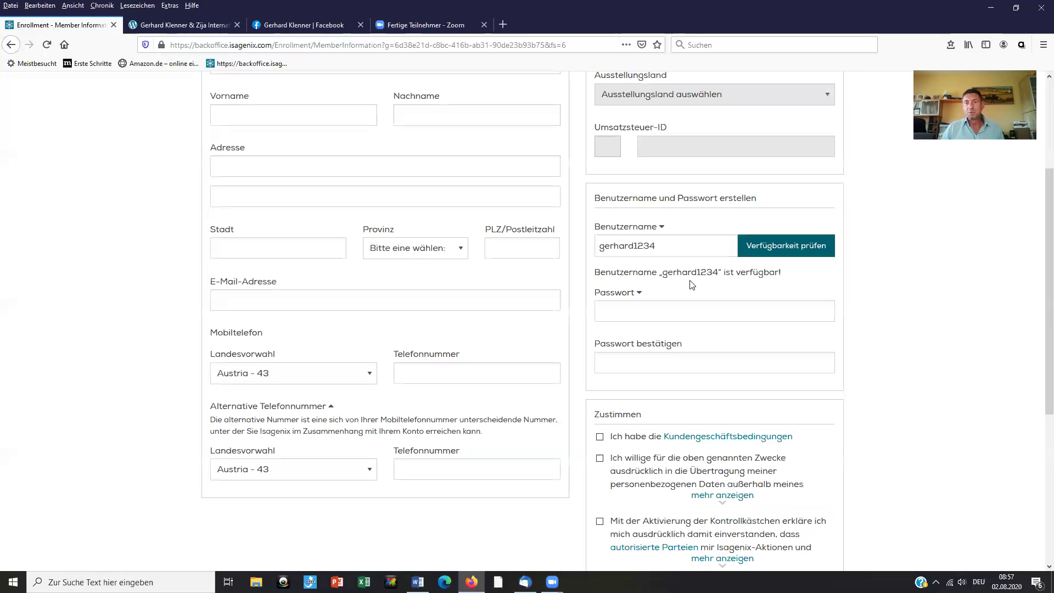
click(662, 230)
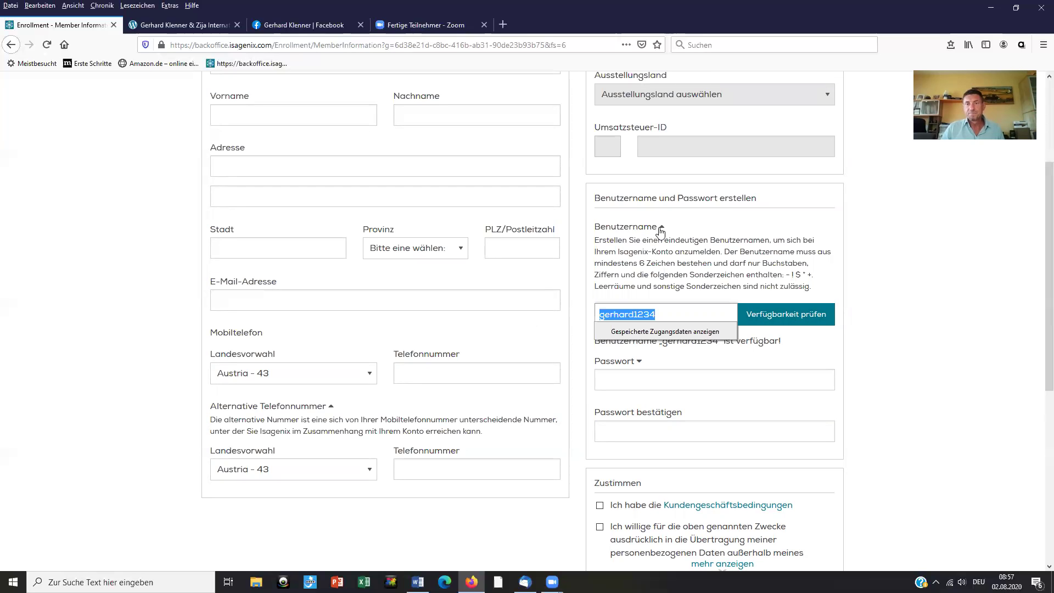
click(679, 314)
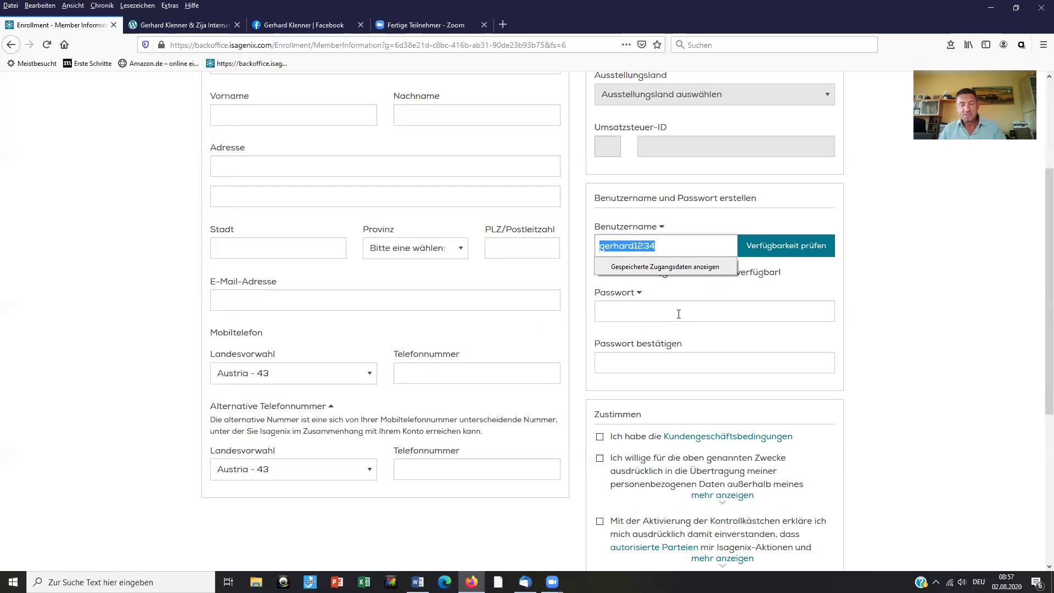
Step: Paste a password, type a mismatching confirmation, and submit the form to trigger validation errors
click(678, 314)
key(ctrl+v)
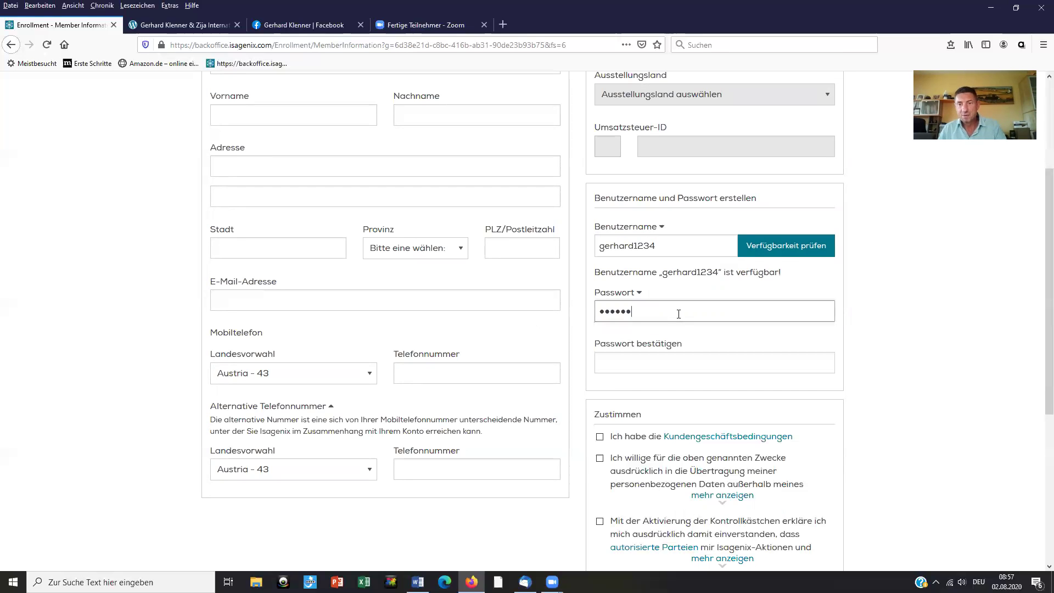
click(681, 363)
text(1234)
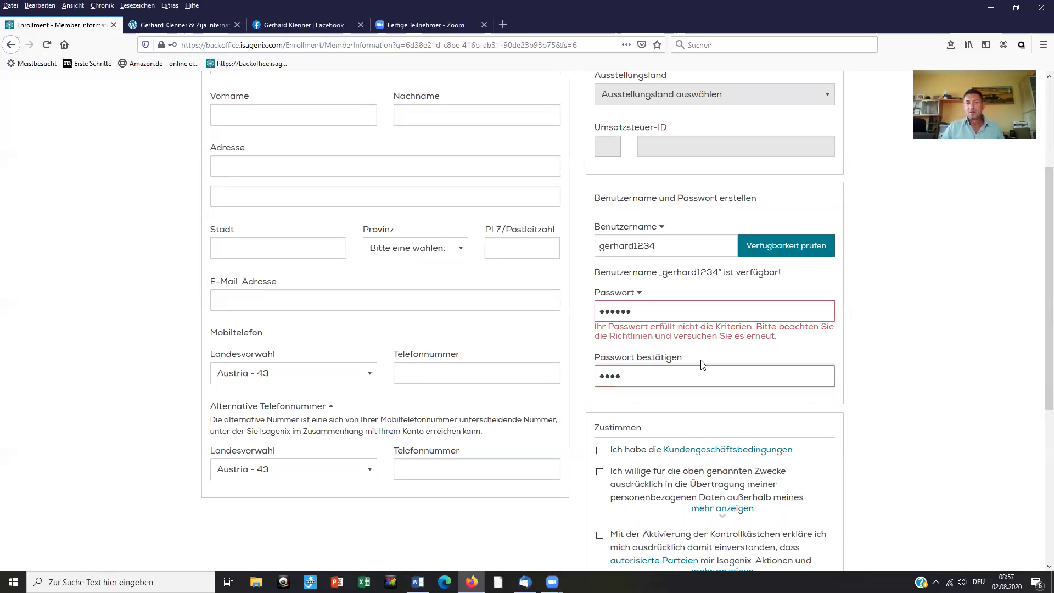
key(Return)
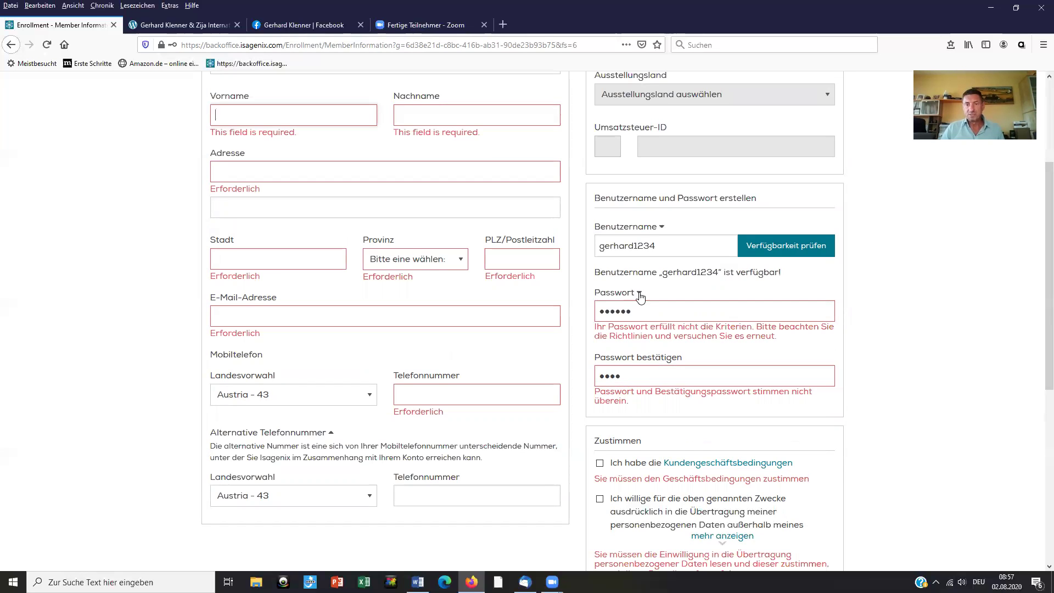
Step: Expand the password criteria list and scroll down to review the terms and data-transfer consent errors
double_click(801, 310)
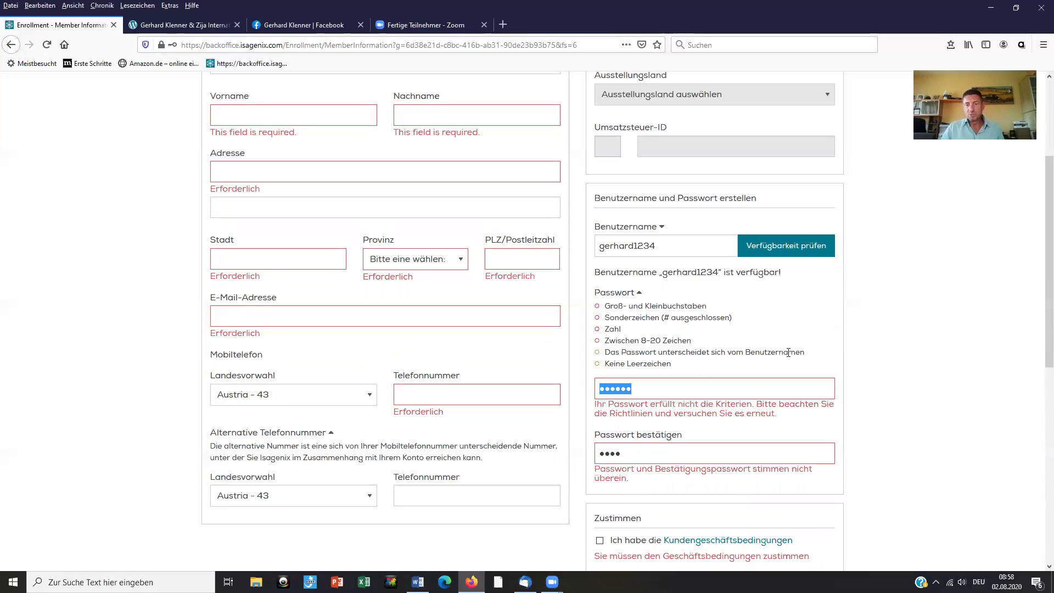
scroll(748, 331, down, 2)
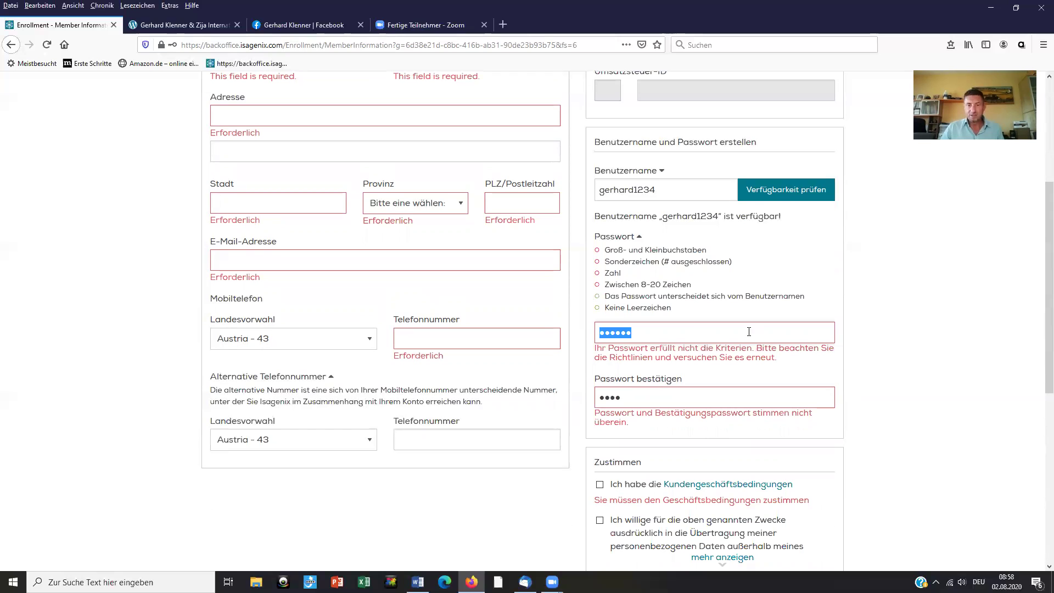
scroll(691, 381, down, 4)
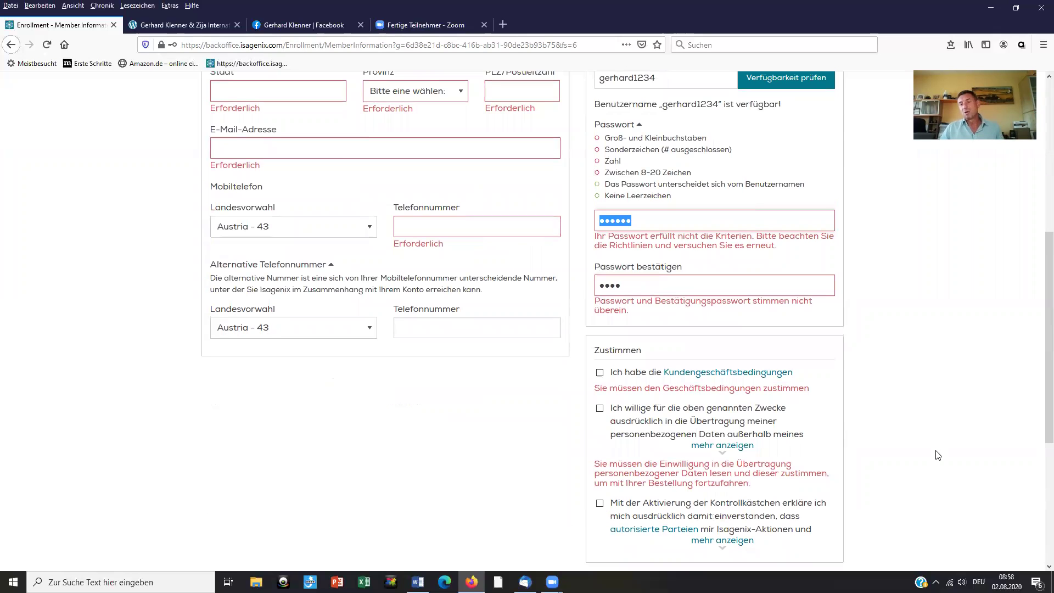
scroll(891, 316, down, 4)
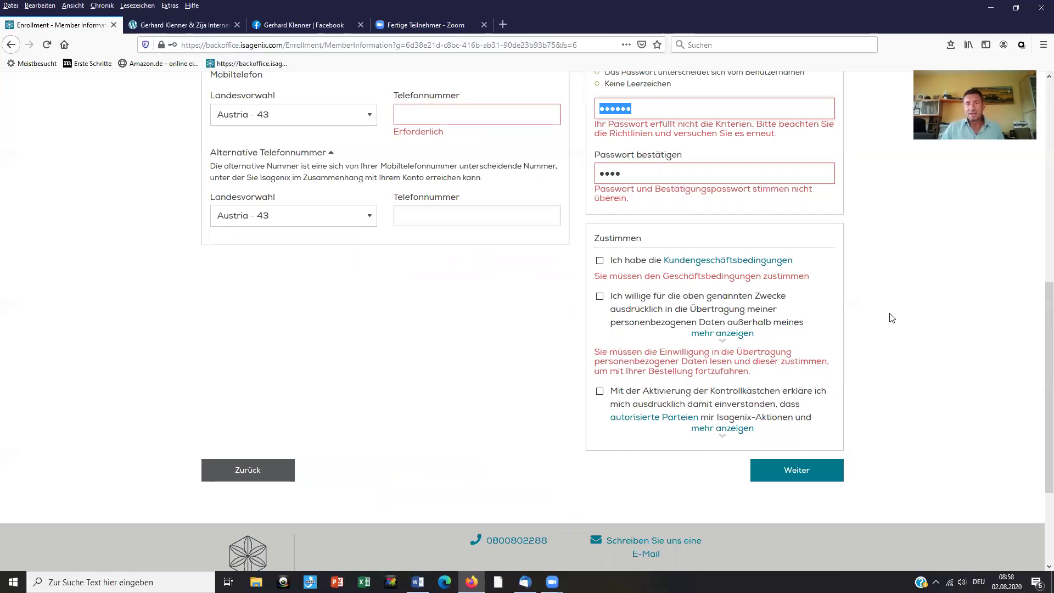
scroll(891, 318, up, 2)
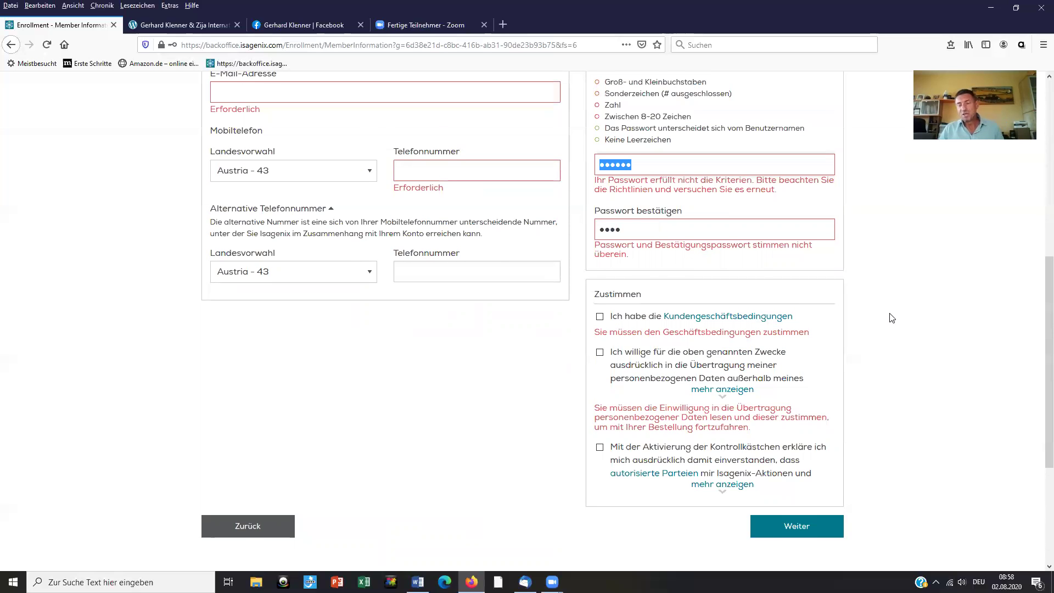